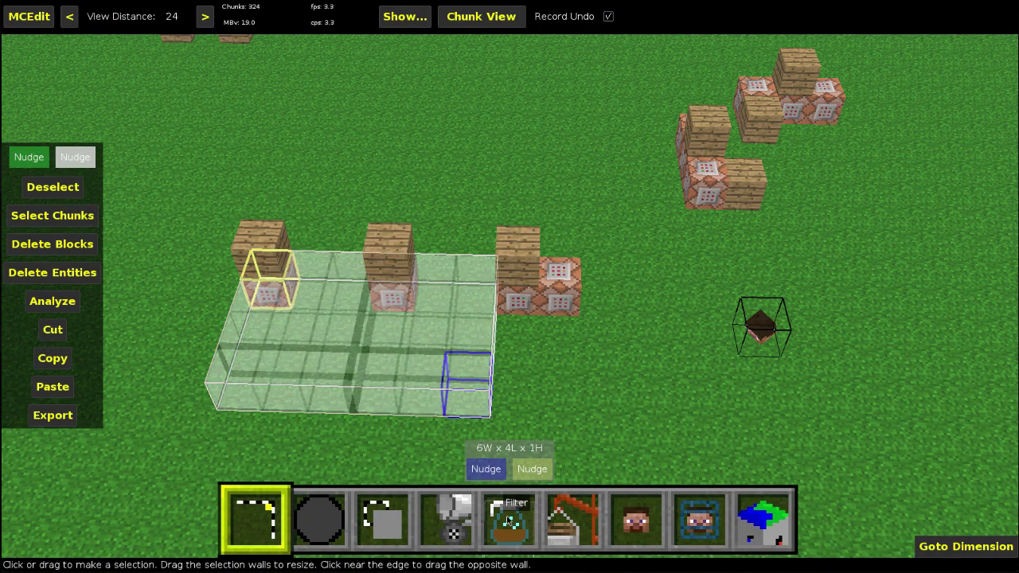
# Step: Search the current region for 'INBETWEEN' with the Find Command Block Command filter
pyautogui.click(510, 518)
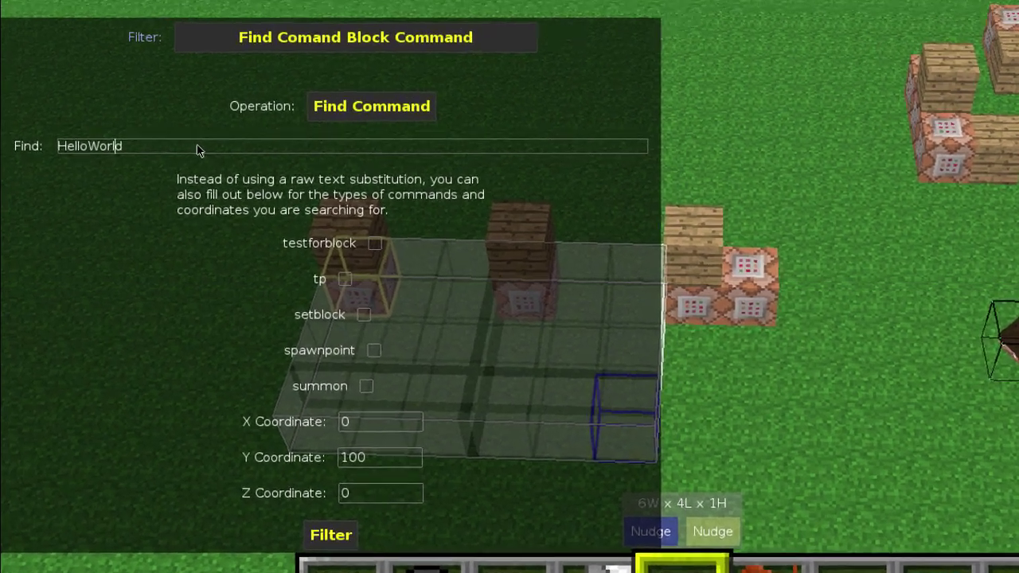
pyautogui.press('BackSpace')
pyautogui.press('BackSpace')
pyautogui.press('BackSpace')
pyautogui.press('BackSpace')
pyautogui.press('BackSpace')
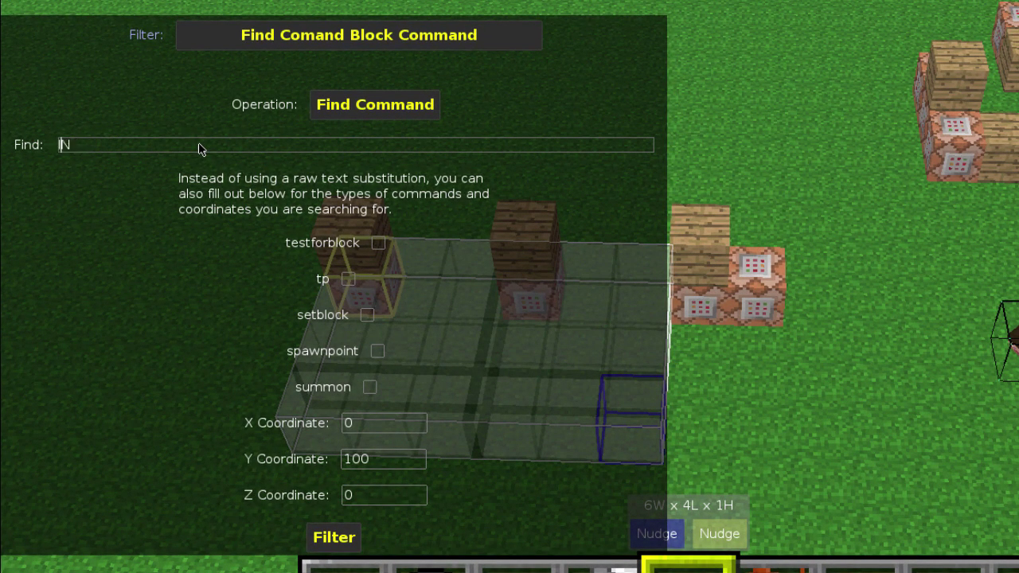
pyautogui.write('INBETWEEN')
pyautogui.click(336, 548)
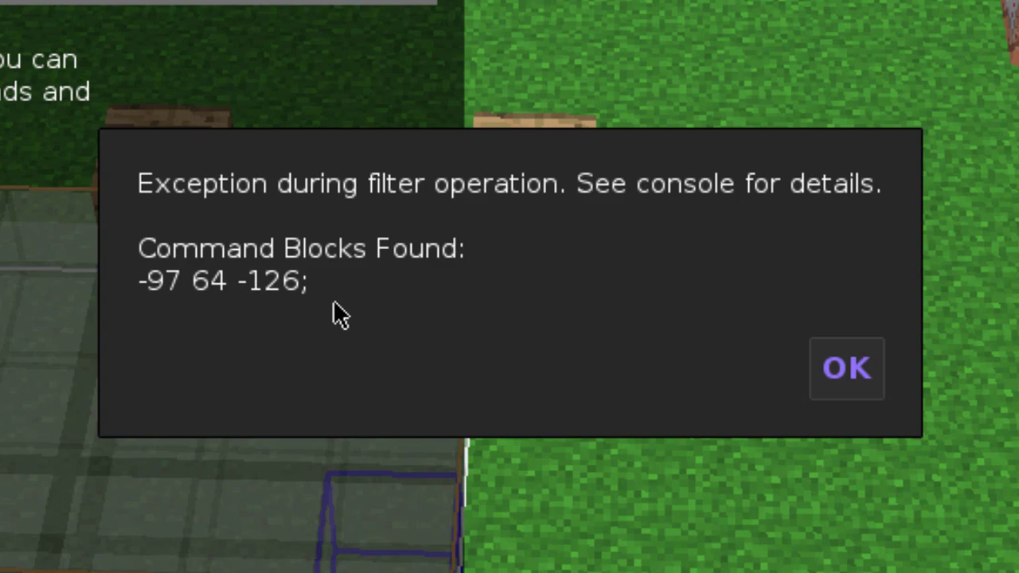
pyautogui.click(848, 374)
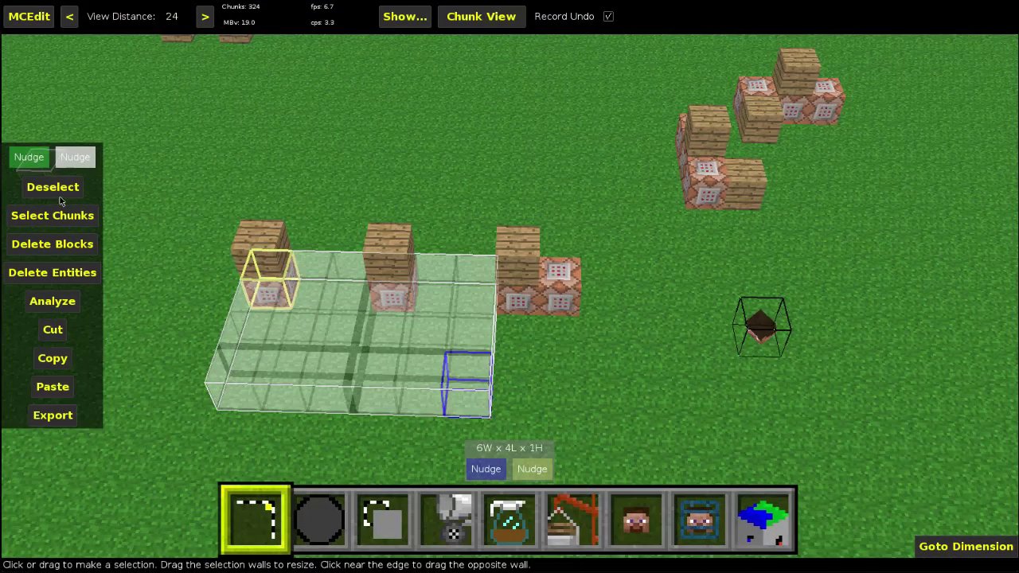
# Step: Replace the selection with a 6W x 9L x 3H region over the middle command blocks
pyautogui.click(80, 187)
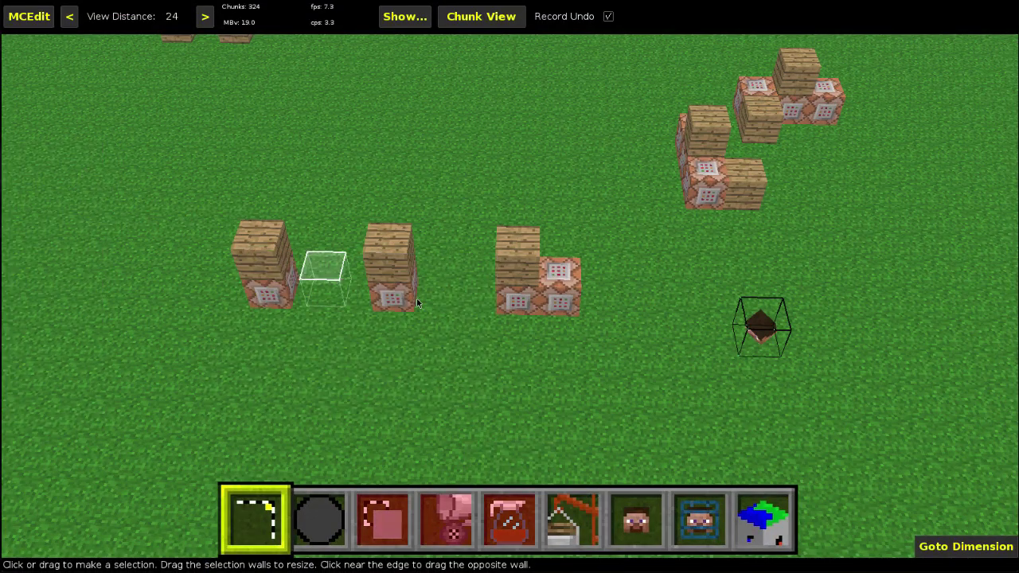
pyautogui.click(651, 425)
pyautogui.click(453, 184)
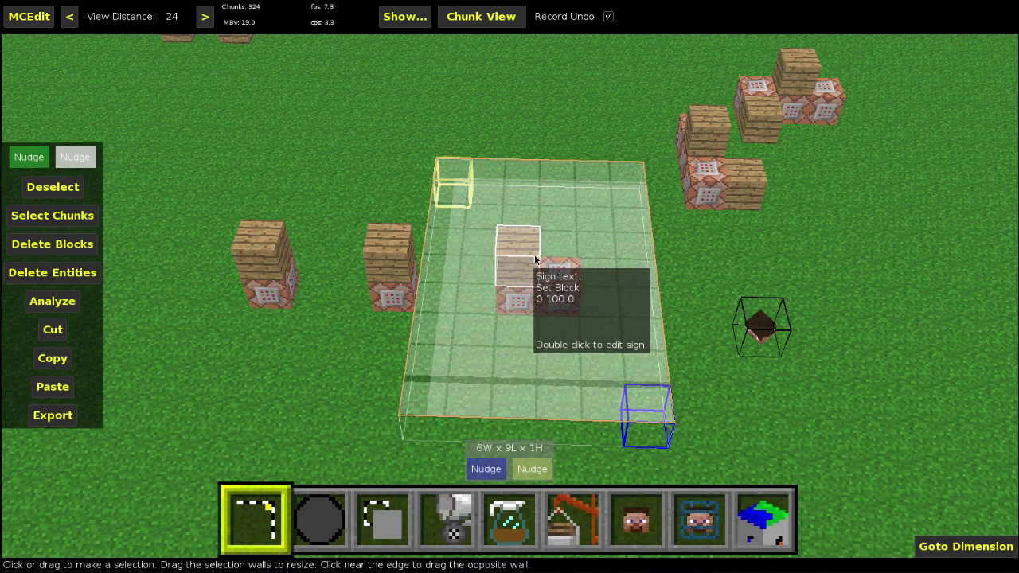
pyautogui.moveTo(532, 215); pyautogui.dragTo(528, 332)
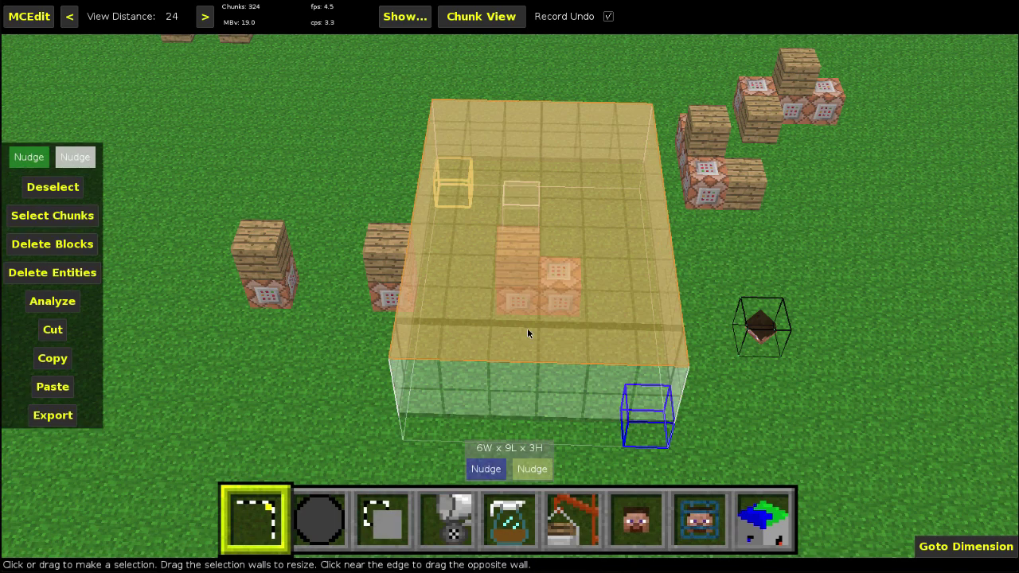
# Step: Search the new region for 'setblock', finding blocks at -101 64 -126 and -100 64 -126
pyautogui.click(510, 519)
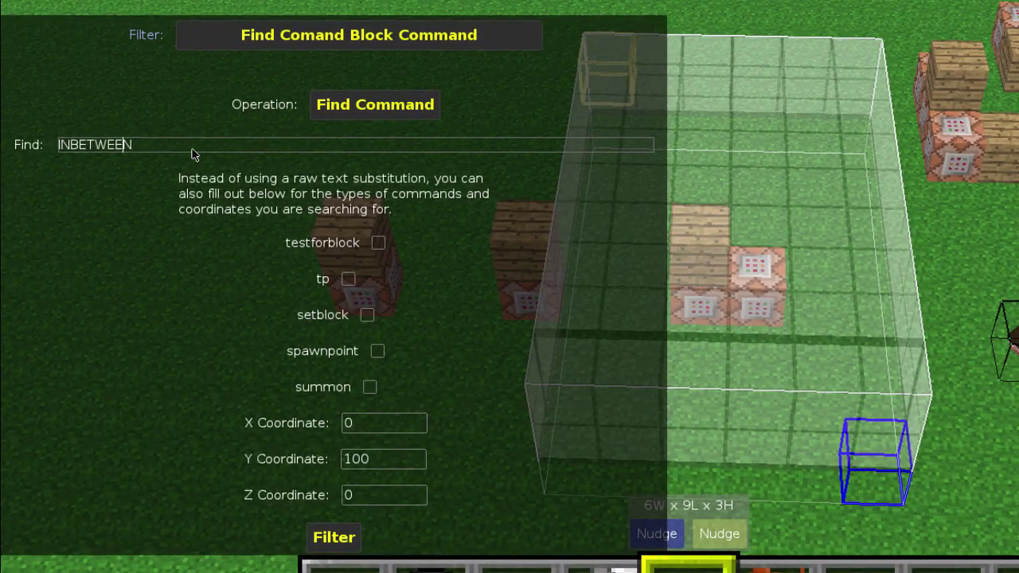
pyautogui.press('BackSpace')
pyautogui.press('BackSpace')
pyautogui.press('BackSpace')
pyautogui.press('BackSpace')
pyautogui.press('BackSpace')
pyautogui.press('BackSpace')
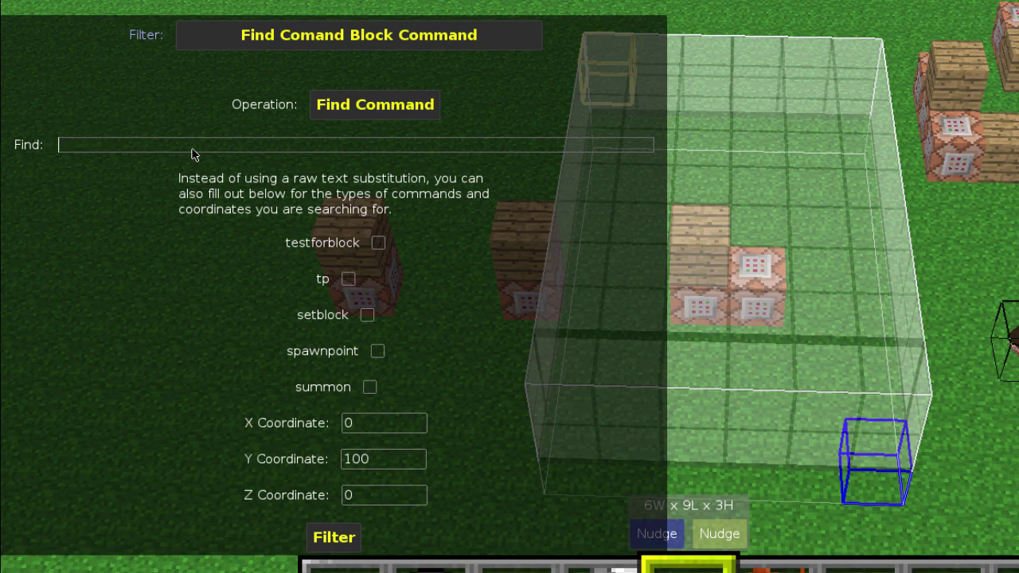
pyautogui.write('setblock')
pyautogui.click(342, 539)
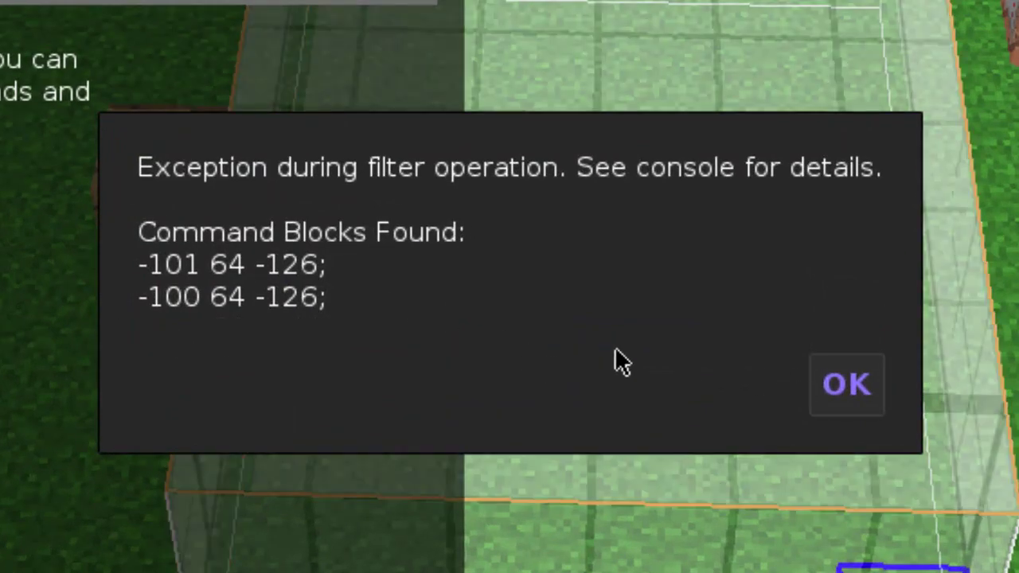
pyautogui.click(846, 380)
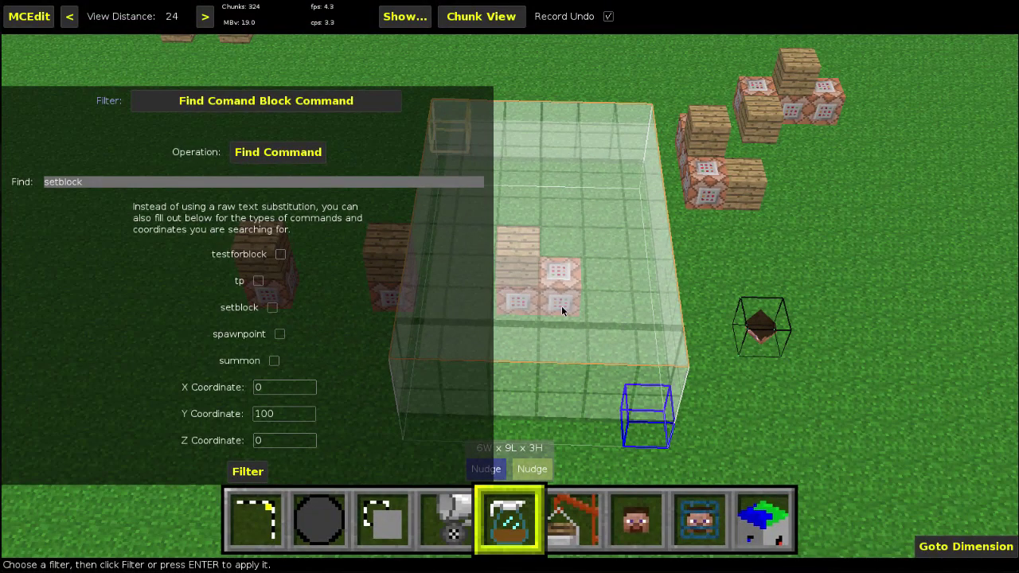
pyautogui.press('1')
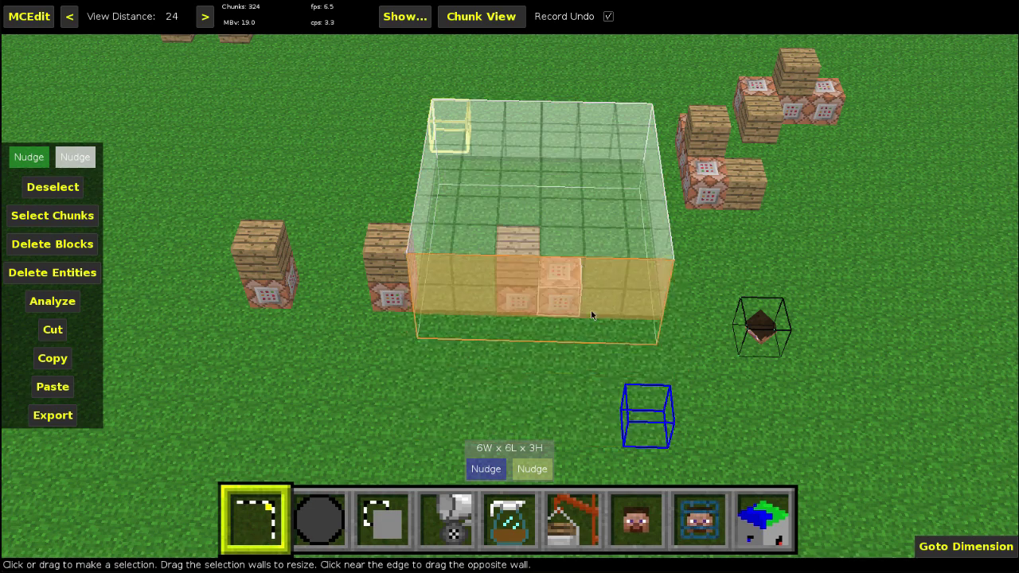
# Step: Shorten the region to 6W x 8L x 3H and search it for 'test', finding no command blocks
pyautogui.moveTo(593, 356); pyautogui.dragTo(593, 330)
pyautogui.click(511, 516)
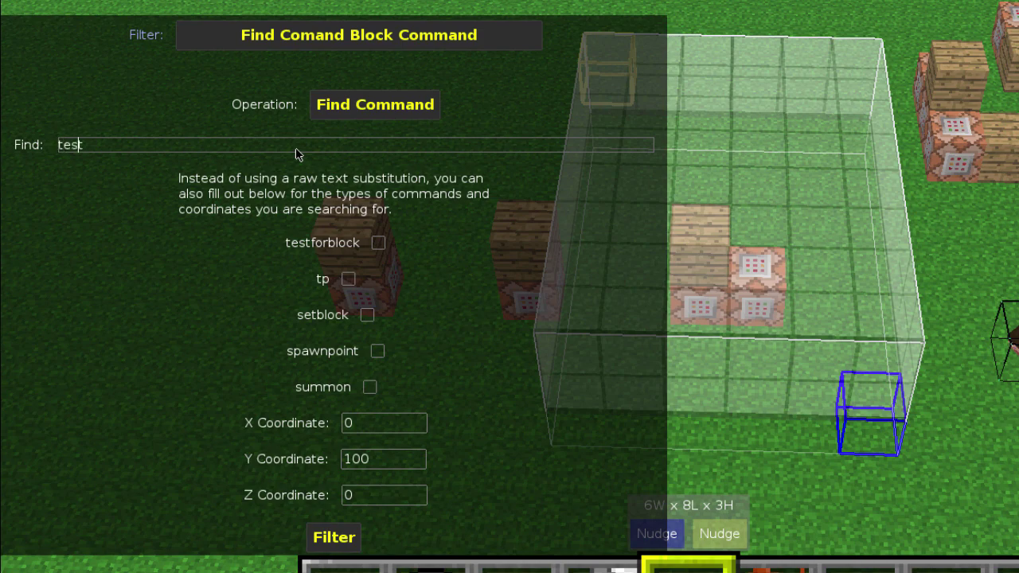
pyautogui.click(334, 537)
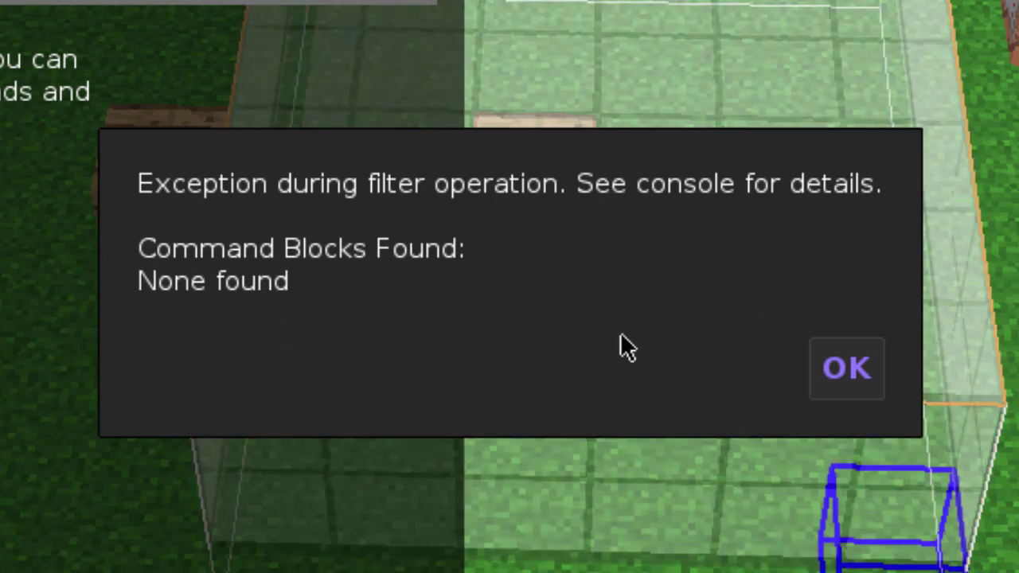
pyautogui.press('Return')
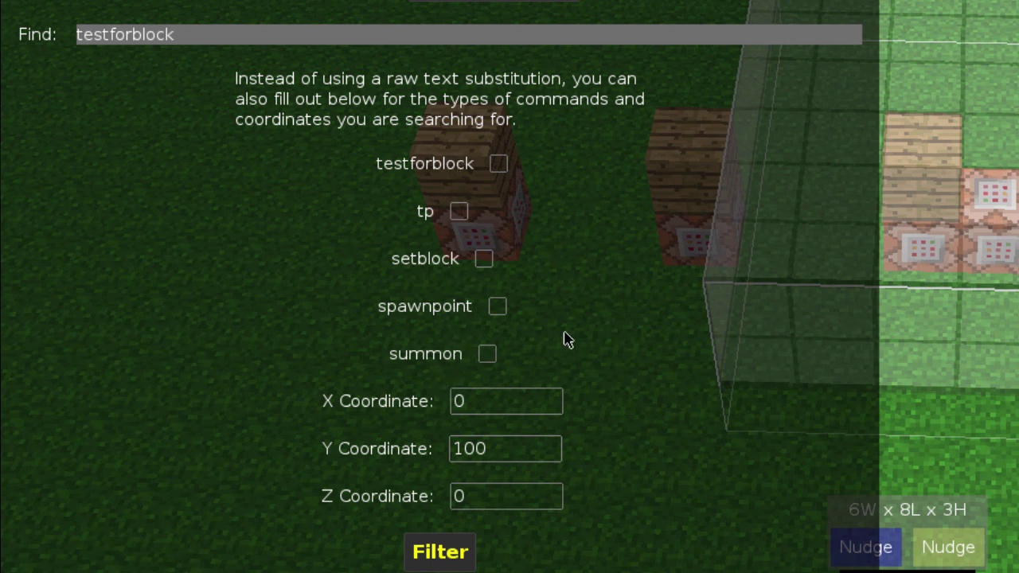
# Step: Search the region for testforblock and setblock command types together
pyautogui.click(498, 165)
pyautogui.click(484, 260)
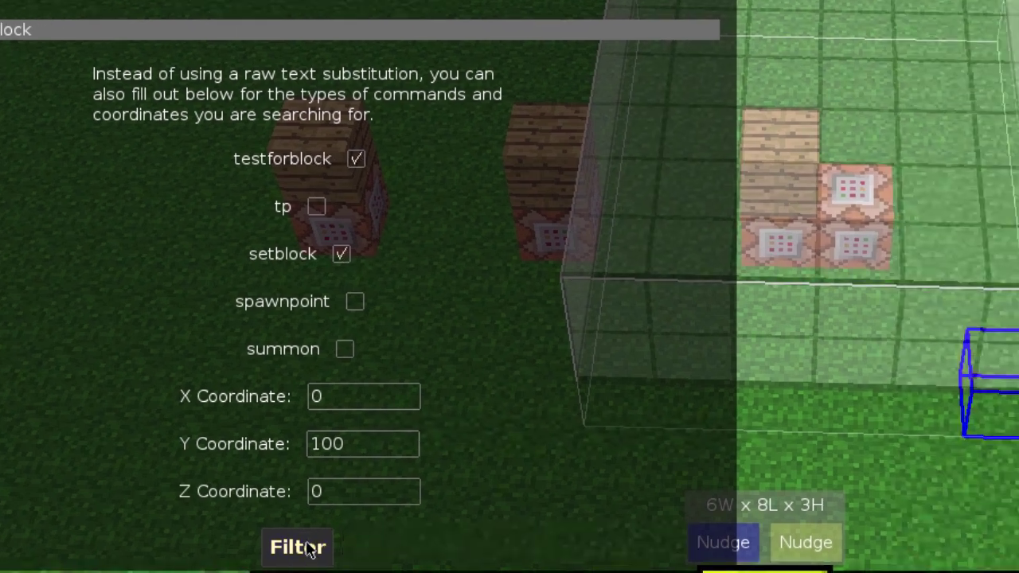
pyautogui.click(446, 551)
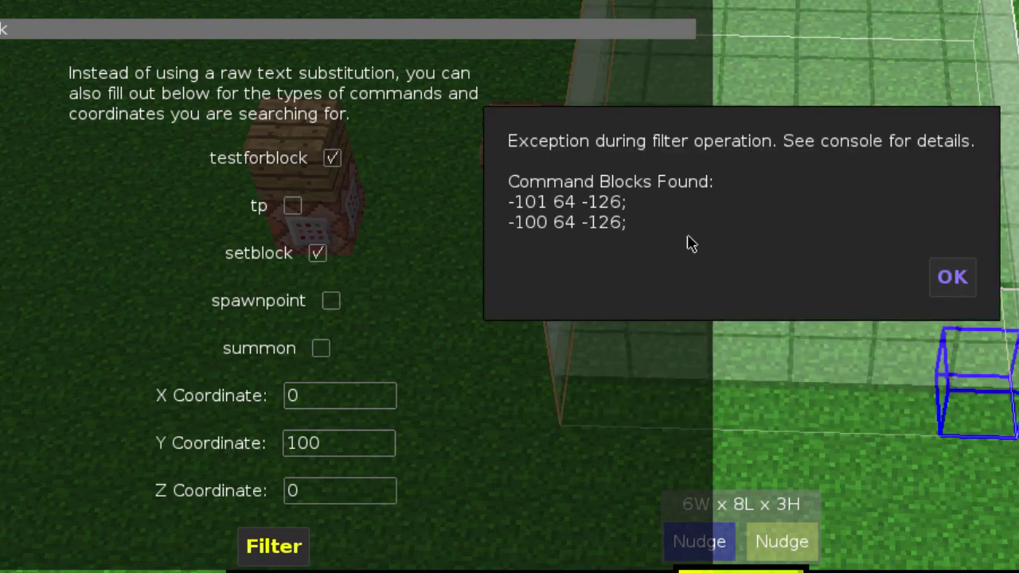
pyautogui.click(952, 277)
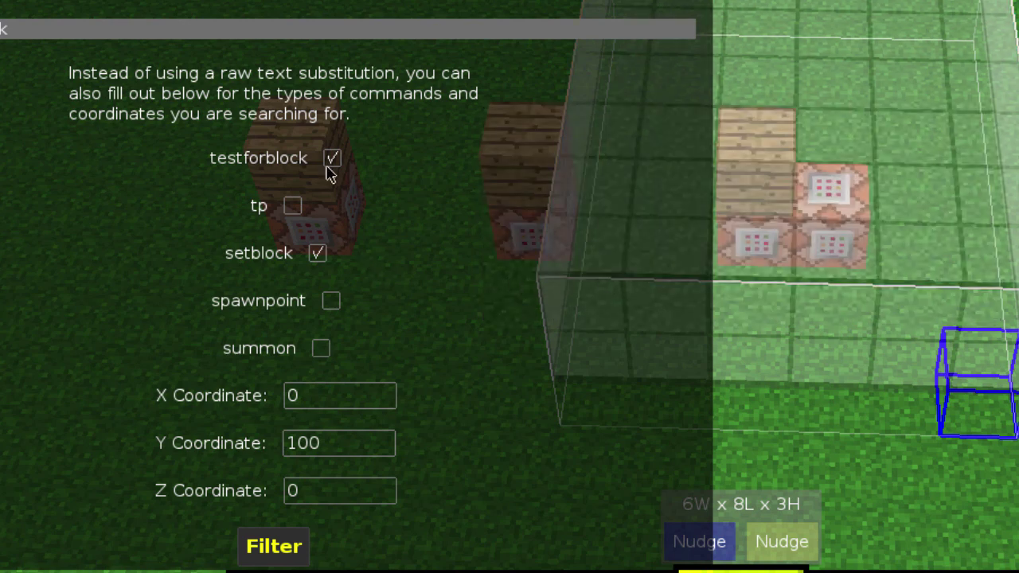
# Step: Search for testforblock commands only, which finds none
pyautogui.click(319, 254)
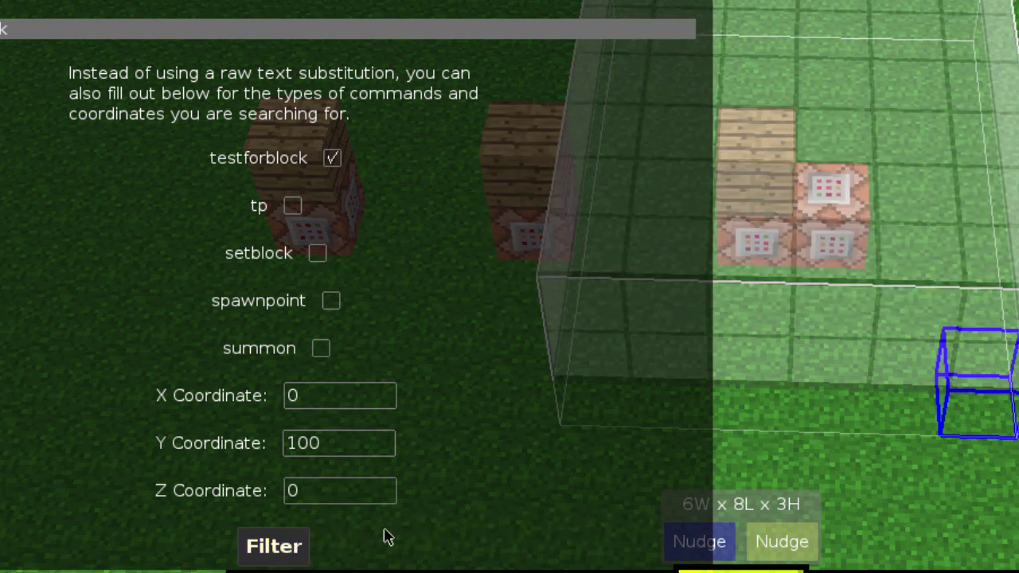
pyautogui.click(334, 542)
pyautogui.click(951, 266)
# Step: Search for setblock commands only and review the found command blocks
pyautogui.click(318, 254)
pyautogui.click(331, 159)
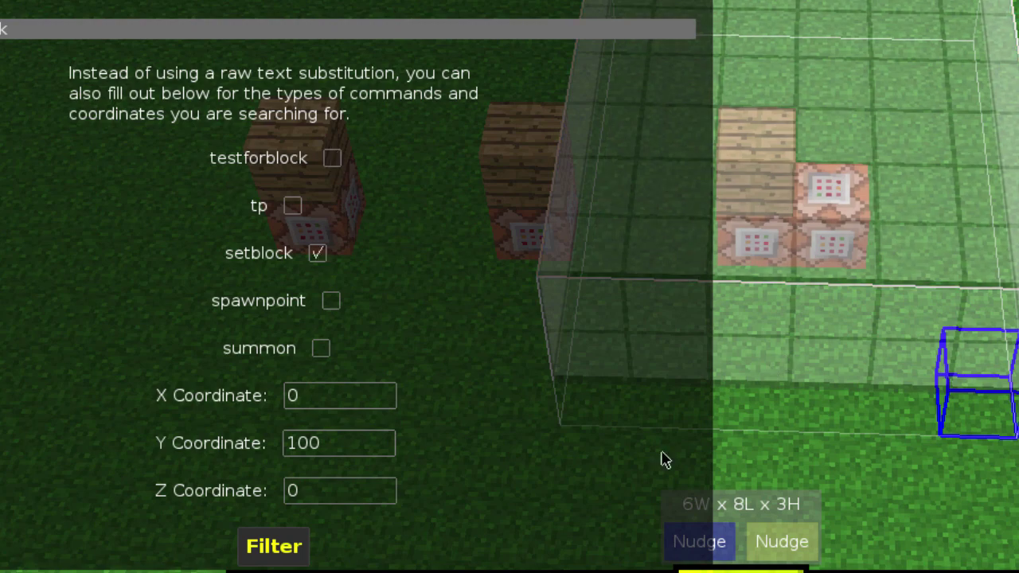
pyautogui.click(275, 545)
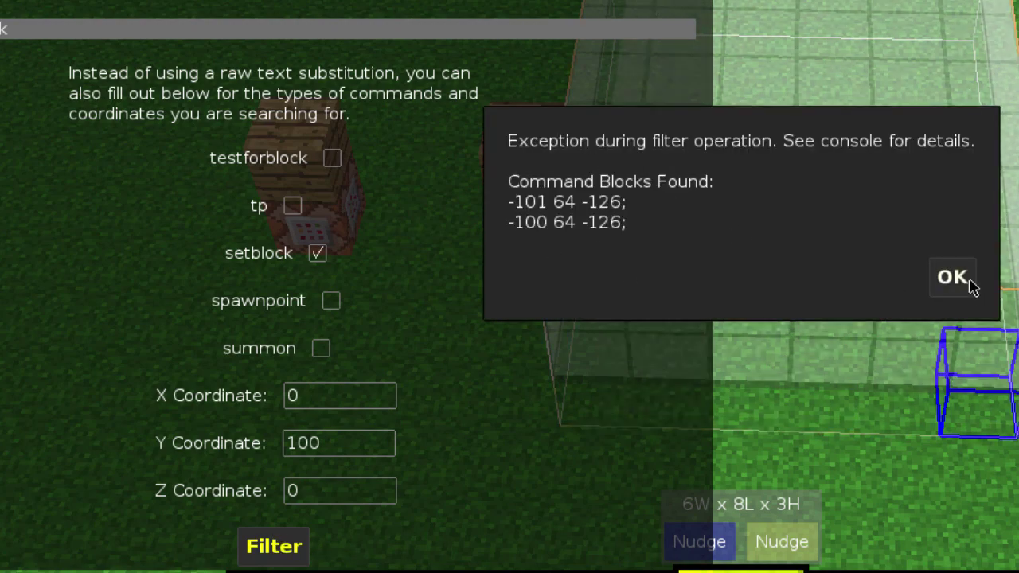
pyautogui.click(965, 282)
# Step: Replace the selection with a 1W x 3L x 1H column of command blocks
pyautogui.press('1')
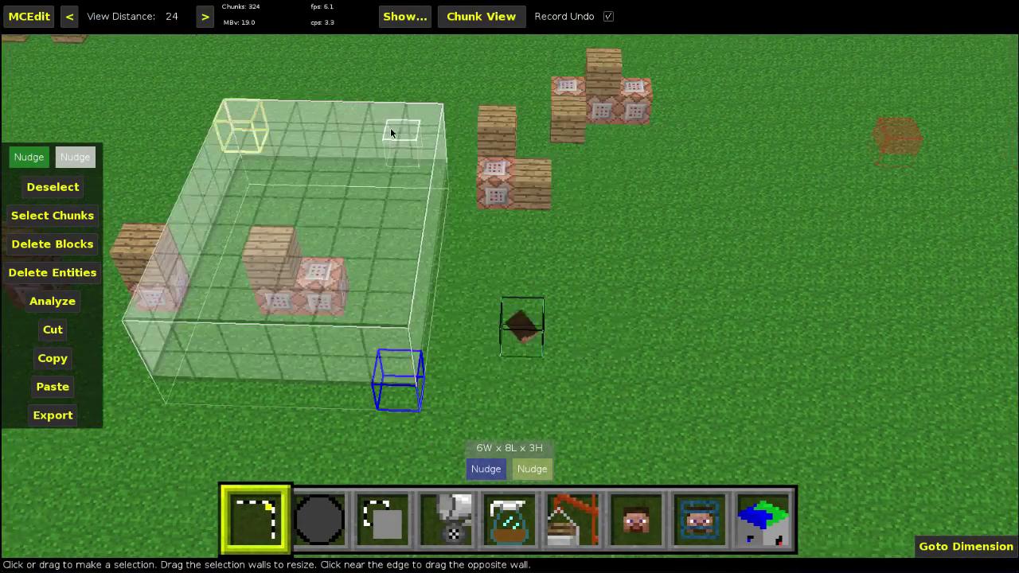
pyautogui.press('d')
pyautogui.click(36, 187)
pyautogui.moveTo(368, 132); pyautogui.dragTo(368, 132)
pyautogui.click(345, 202)
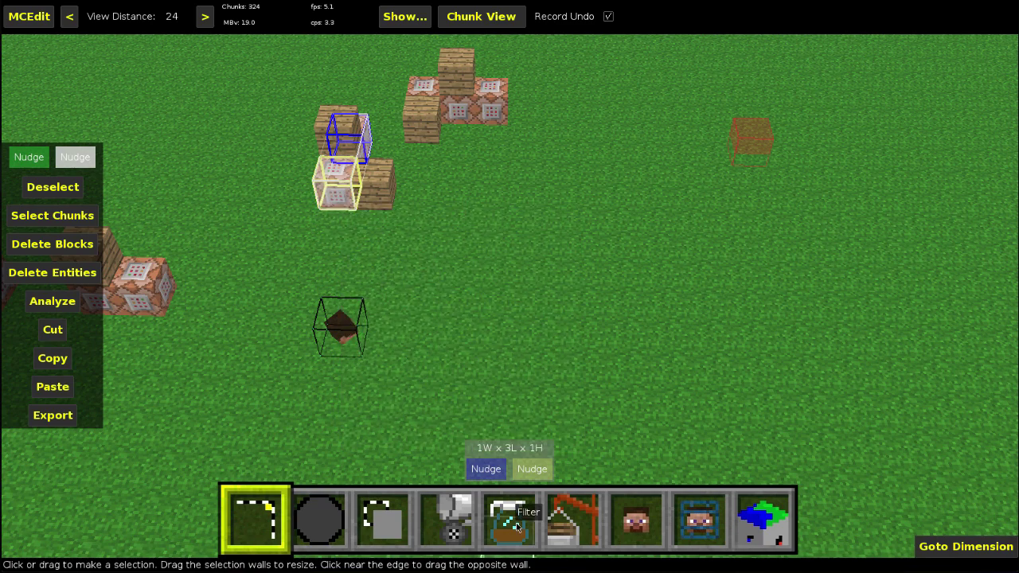
# Step: Search the column for all command types: testforblock, tp, setblock, spawnpoint and summon
pyautogui.click(516, 525)
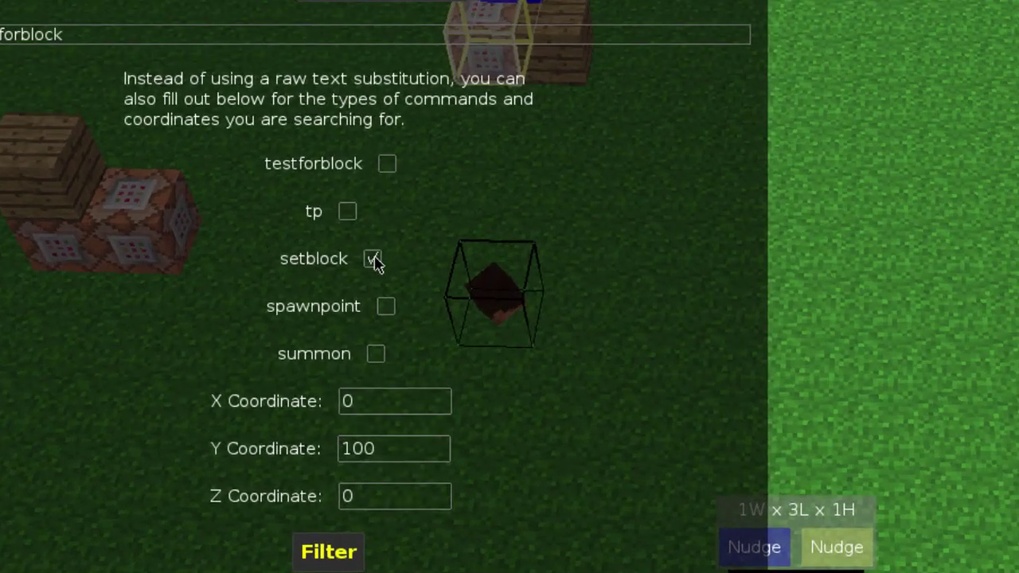
pyautogui.click(372, 260)
pyautogui.click(386, 164)
pyautogui.click(348, 211)
pyautogui.click(373, 259)
pyautogui.click(386, 306)
pyautogui.click(376, 353)
pyautogui.click(354, 559)
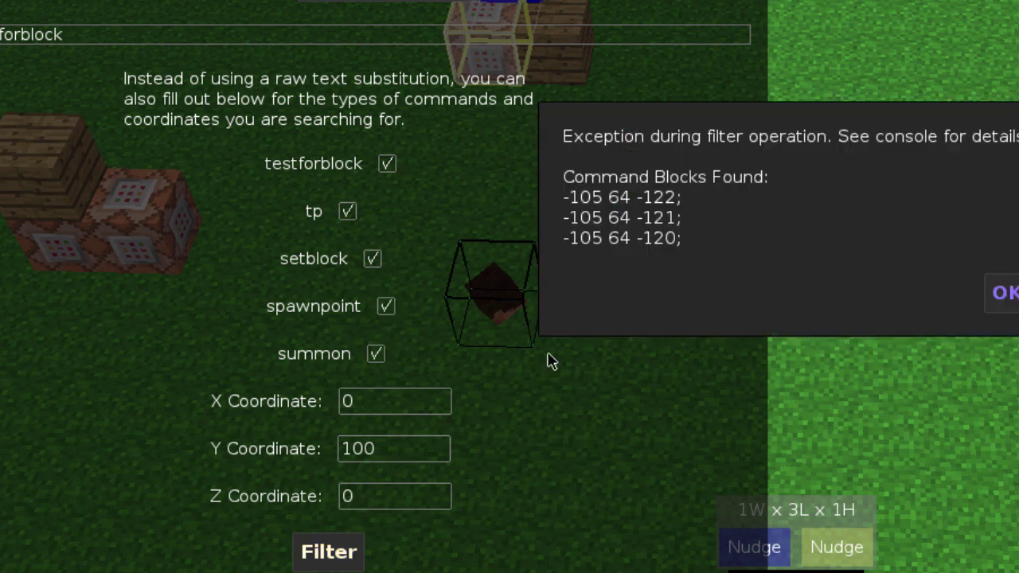
pyautogui.click(1005, 293)
# Step: Rerun the column search with summon excluded
pyautogui.click(376, 353)
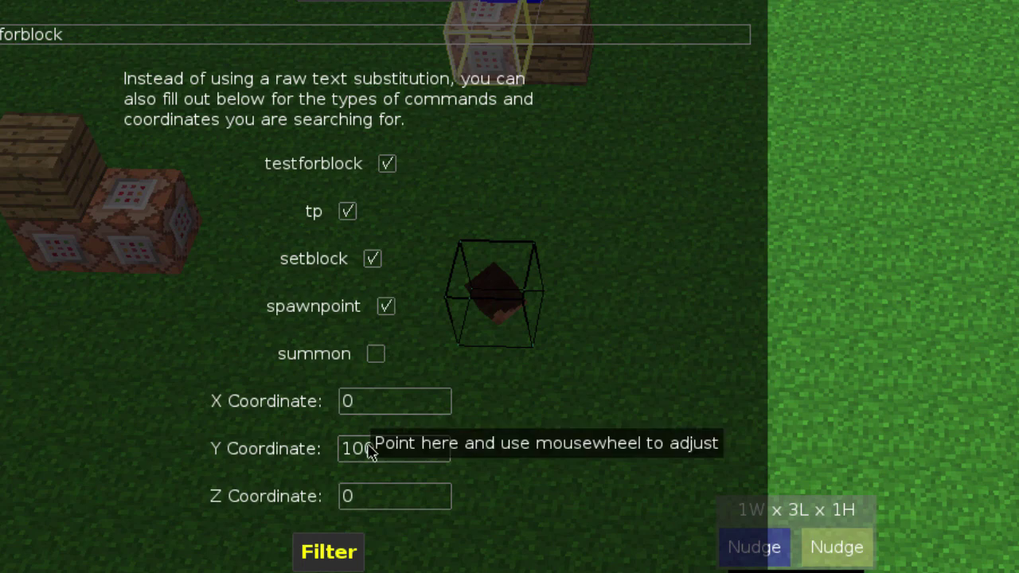
pyautogui.click(344, 554)
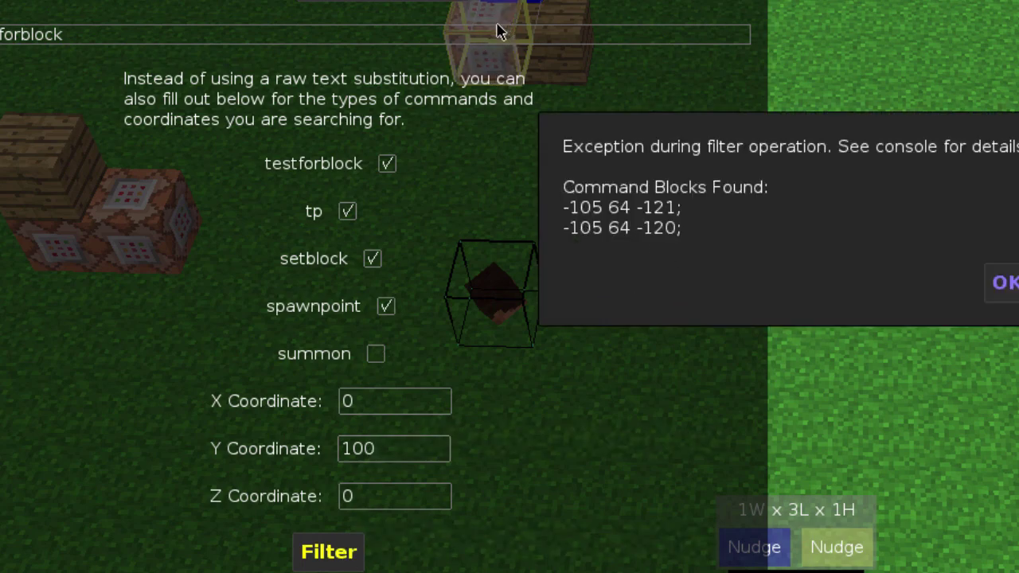
pyautogui.click(1000, 284)
# Step: Search a 3W x 1L x 1H row, finding command blocks at -109/-108/-107 64 -118
pyautogui.press('1')
pyautogui.click(51, 186)
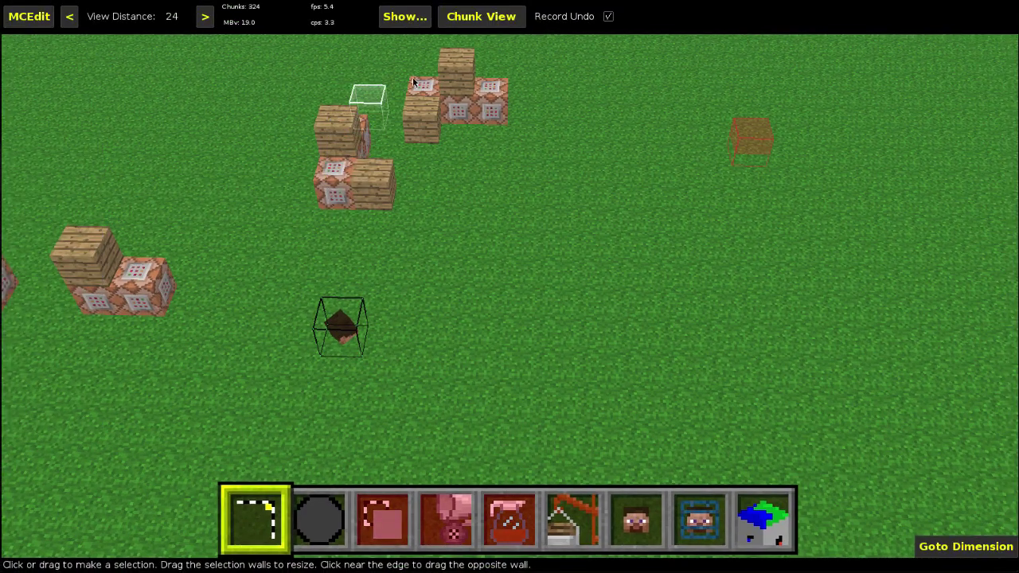
pyautogui.click(425, 89)
pyautogui.click(491, 101)
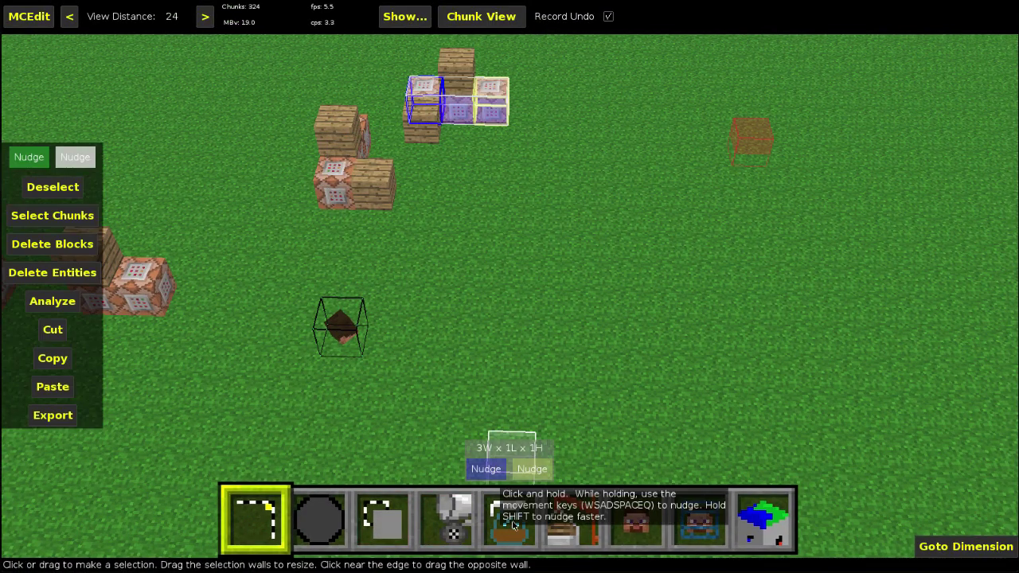
pyautogui.click(510, 519)
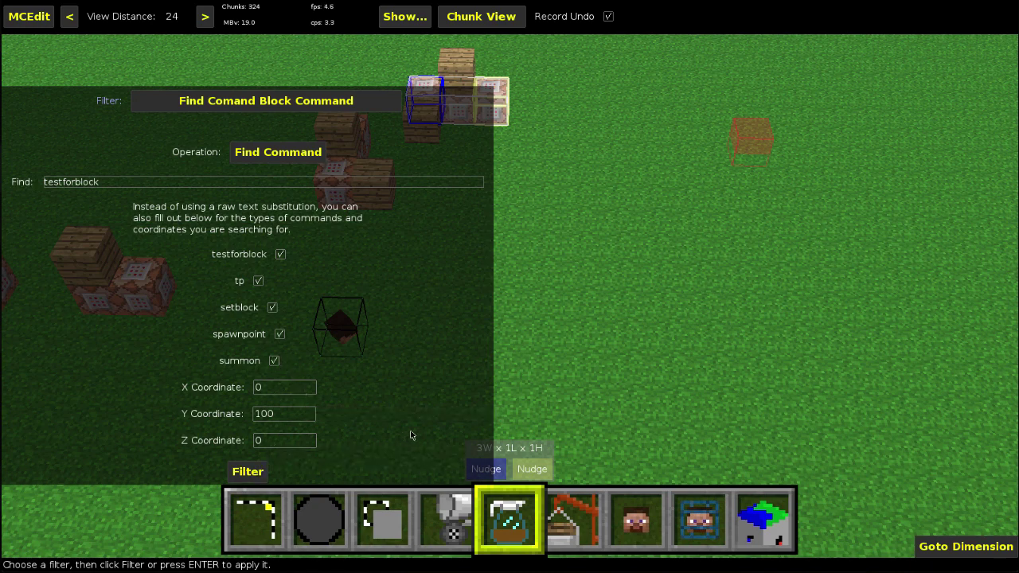
pyautogui.click(269, 469)
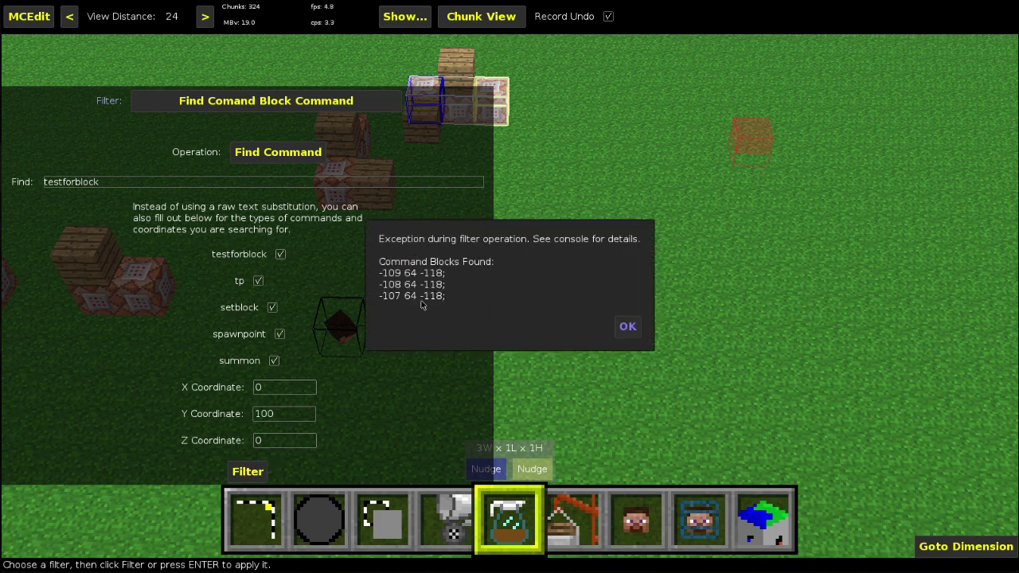
pyautogui.click(628, 325)
# Step: Try small selections on the grass at right, including 5 by 7 and 8 by 9 areas
pyautogui.press('1')
pyautogui.press('s')
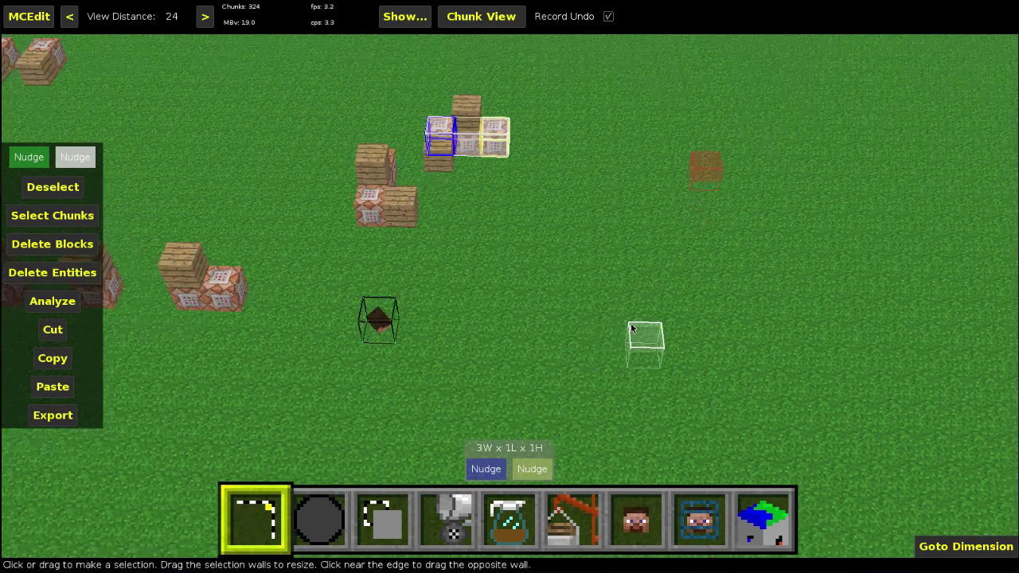
pyautogui.click(620, 258)
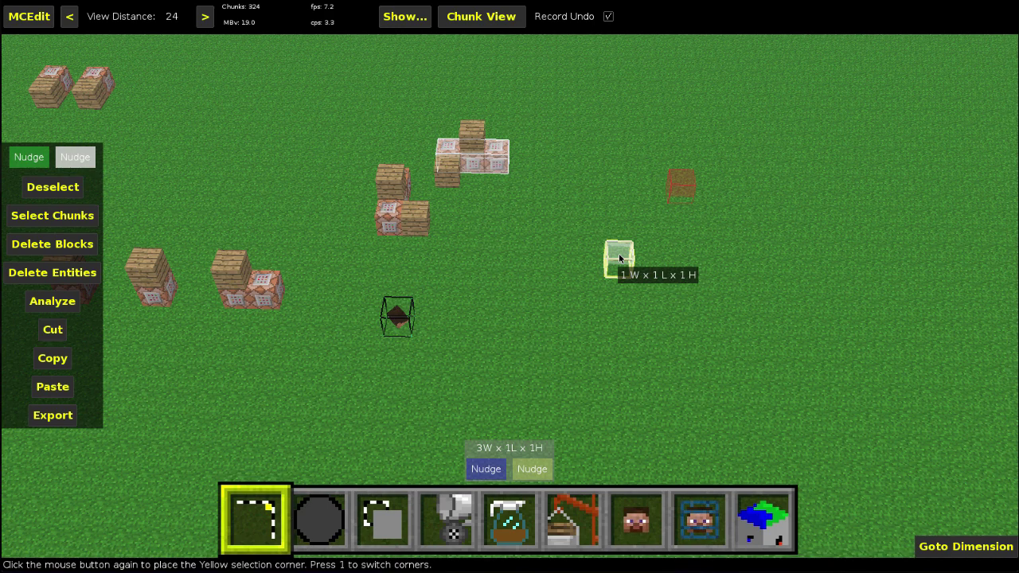
pyautogui.click(619, 258)
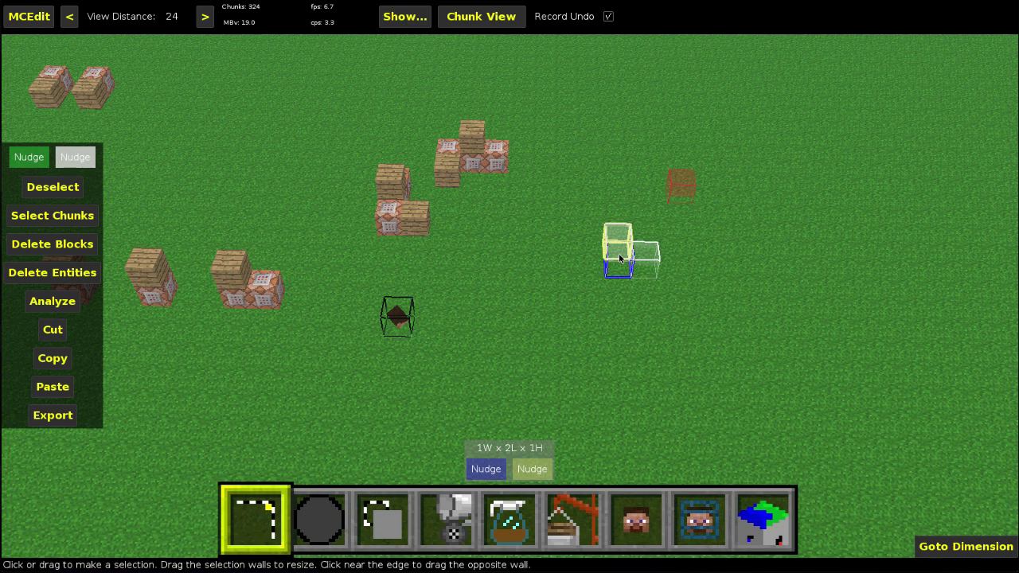
pyautogui.click(612, 177)
pyautogui.click(724, 280)
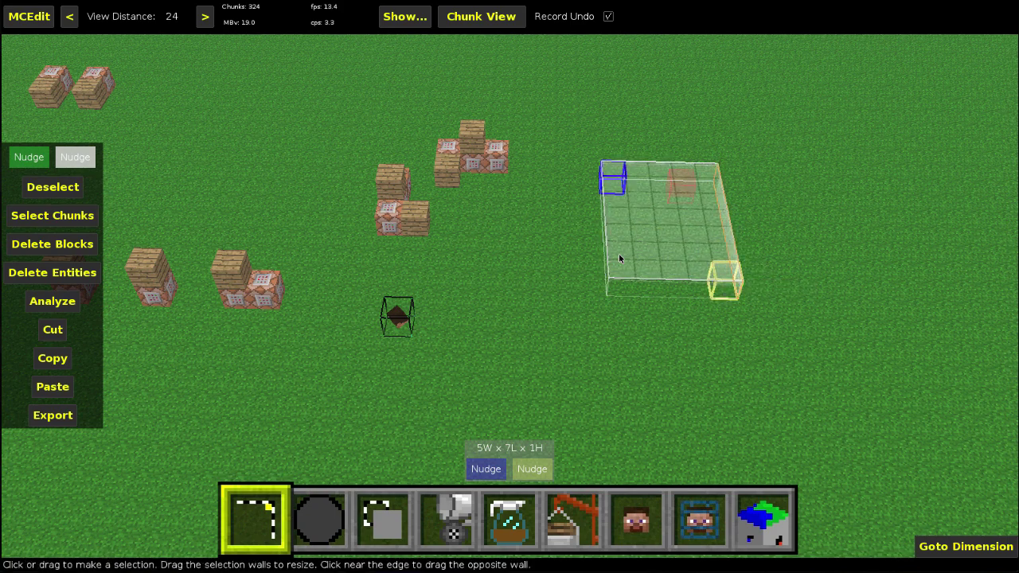
pyautogui.click(393, 236)
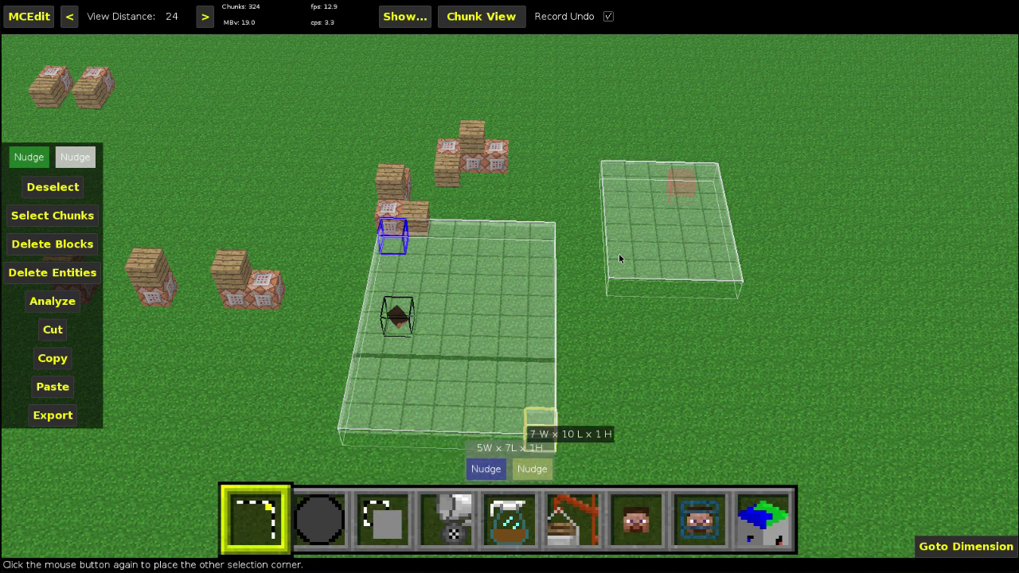
pyautogui.click(570, 404)
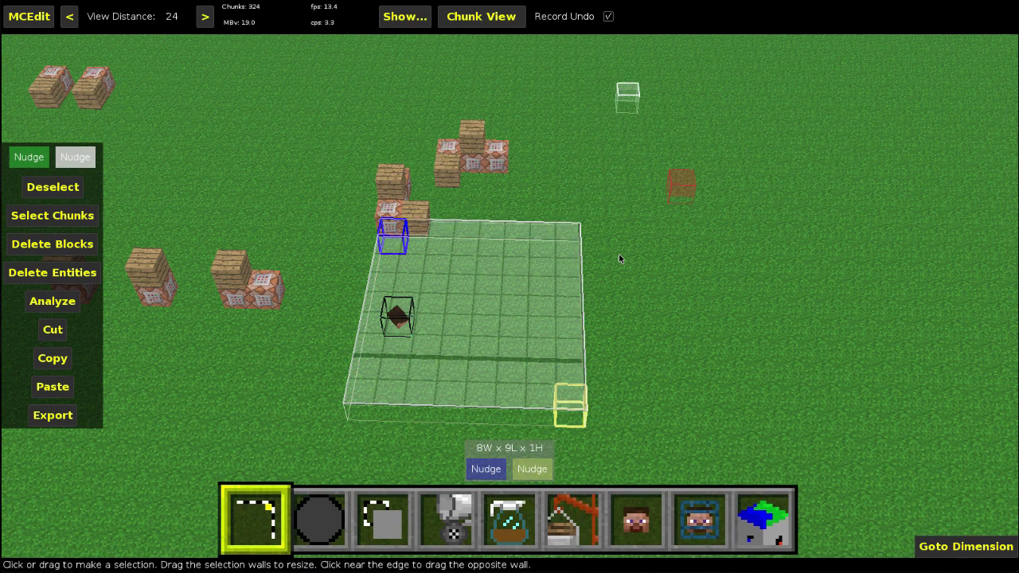
# Step: Mark an 18W x 18L x 1H region from beyond the far command blocks across the groups
pyautogui.click(628, 97)
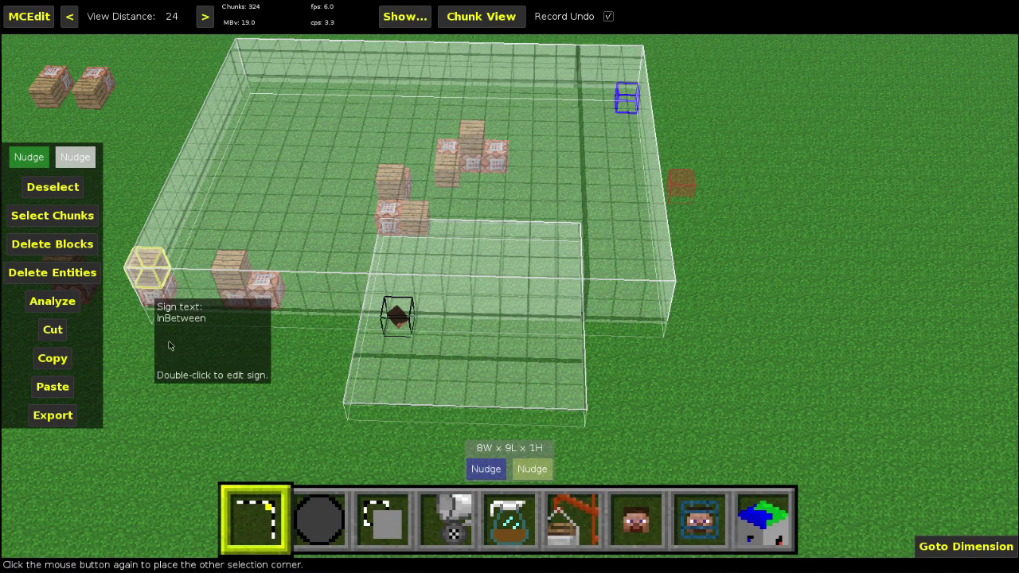
pyautogui.click(165, 371)
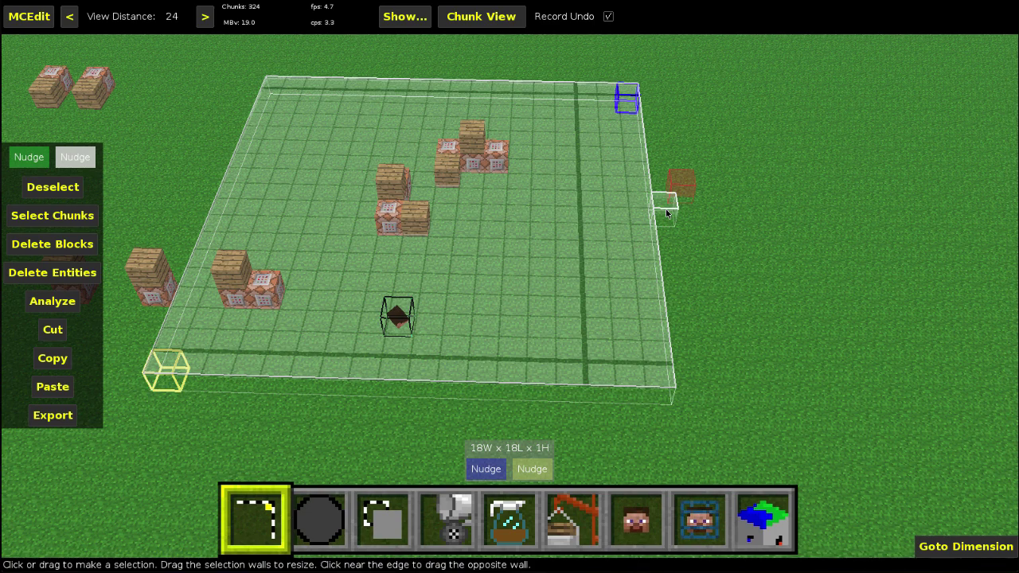
pyautogui.press('a')
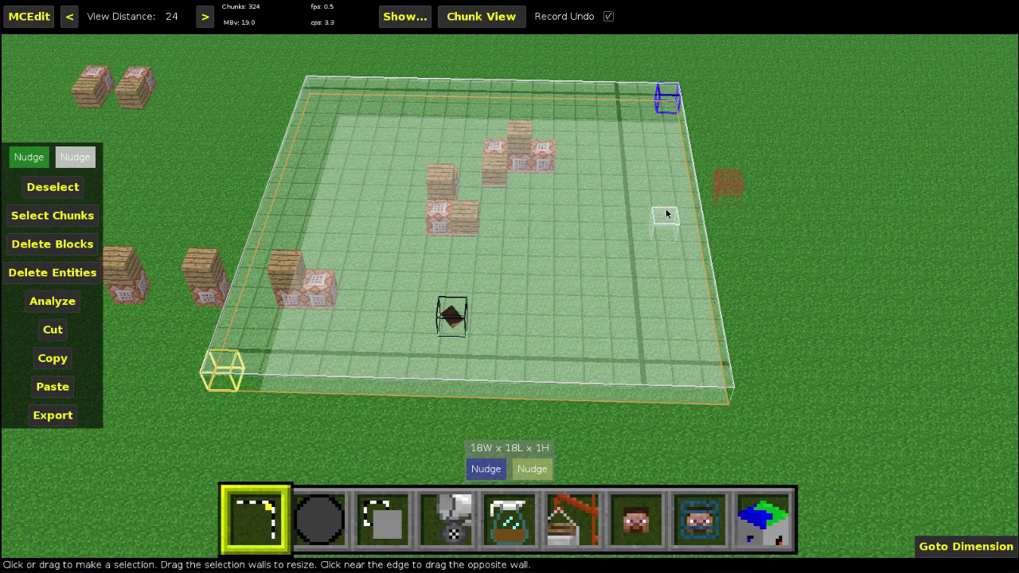